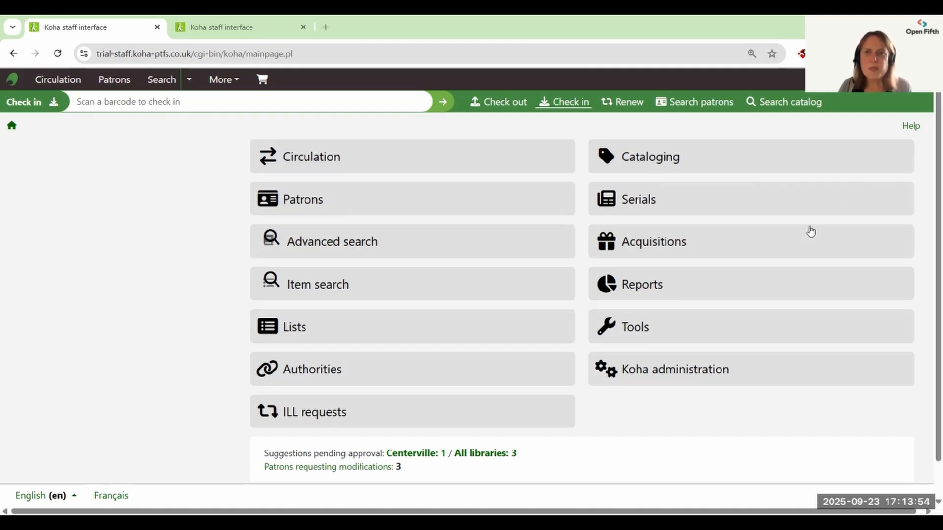
Step: Start a new MARC catalog record with the Books framework and look through its fields to the 245 title field
{"action": "left_click", "coordinate": [659, 164]}
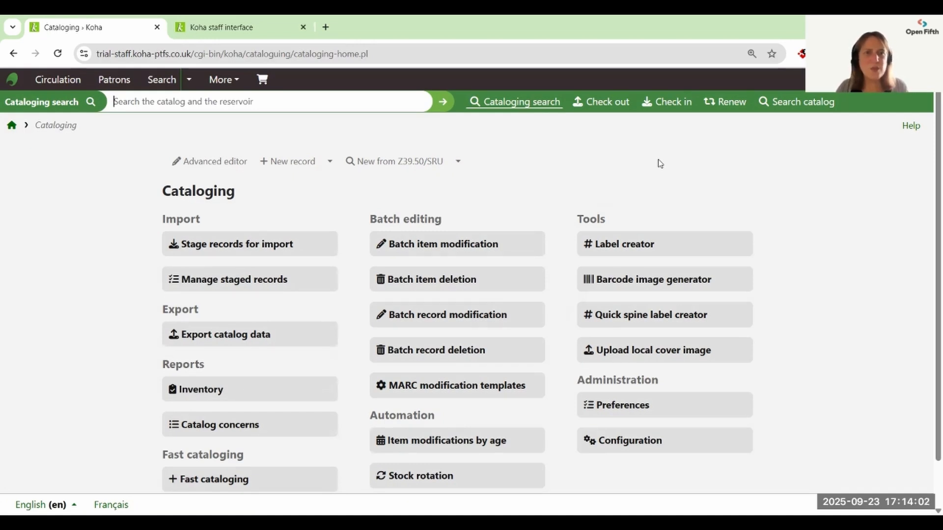
{"action": "left_click", "coordinate": [330, 161]}
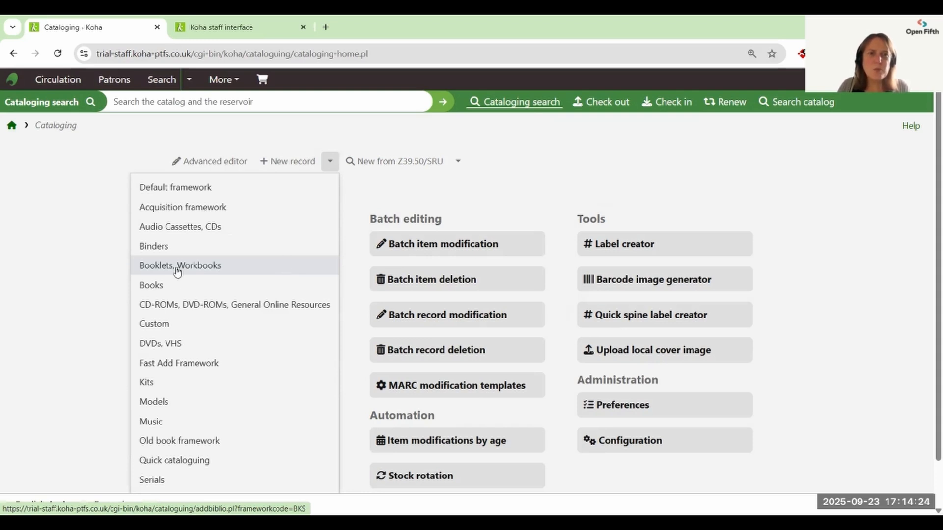
{"action": "left_click", "coordinate": [192, 289]}
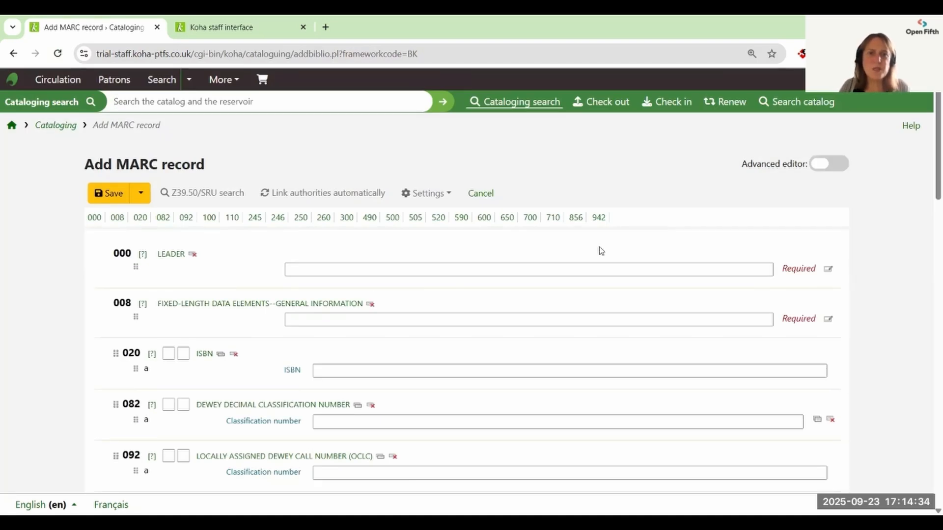
{"action": "scroll", "coordinate": [600, 250], "scroll_direction": "down", "scroll_amount": 3}
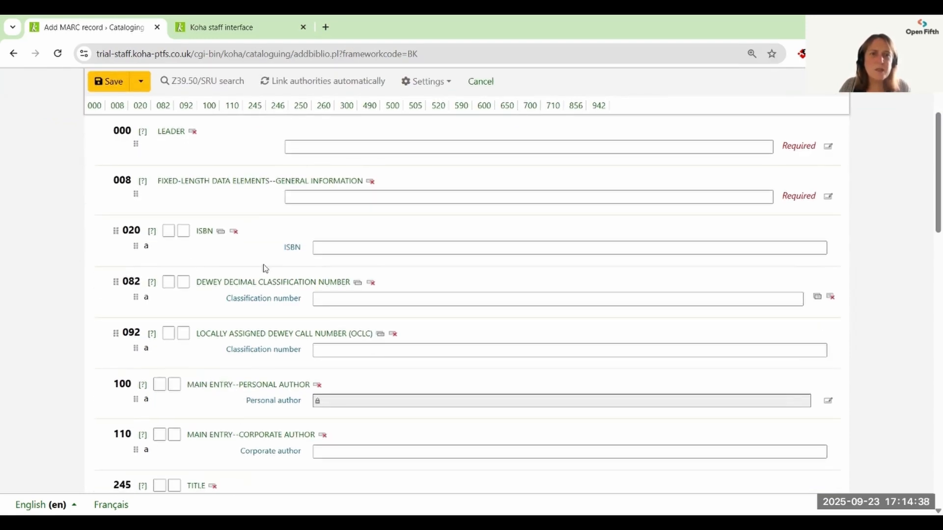
{"action": "scroll", "coordinate": [265, 268], "scroll_direction": "down", "scroll_amount": 1}
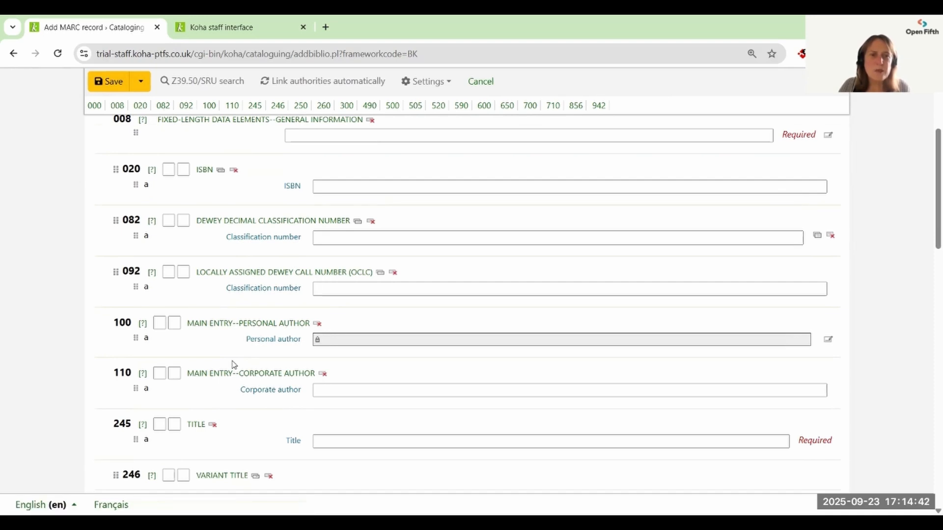
{"action": "scroll", "coordinate": [240, 397], "scroll_direction": "down", "scroll_amount": 2}
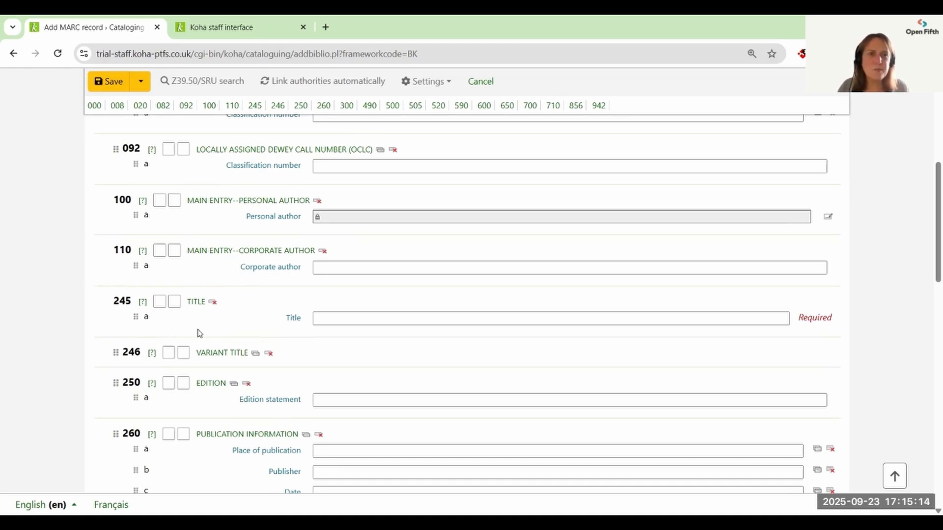
Step: In the second Koha session, open the MARC structure of the Books (BK) bibliographic framework from Koha administration
{"action": "left_click", "coordinate": [238, 30]}
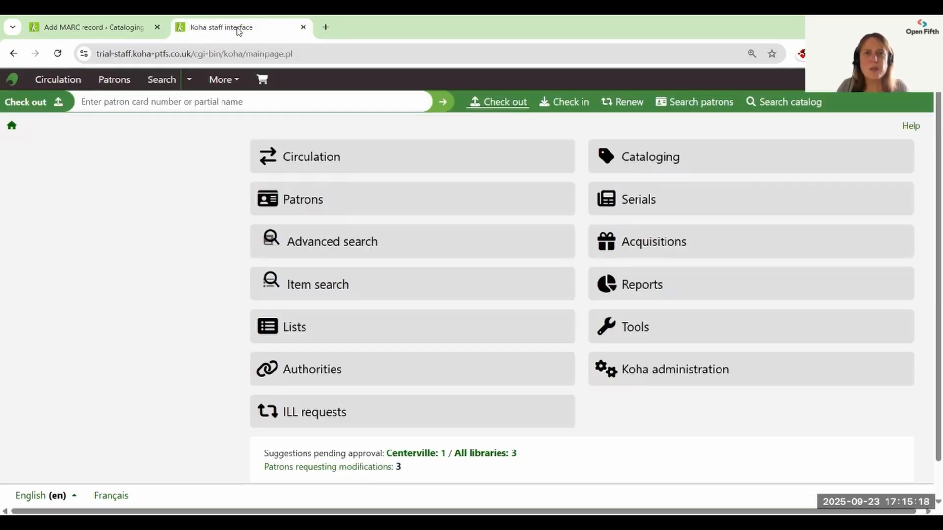
{"action": "left_click", "coordinate": [677, 376]}
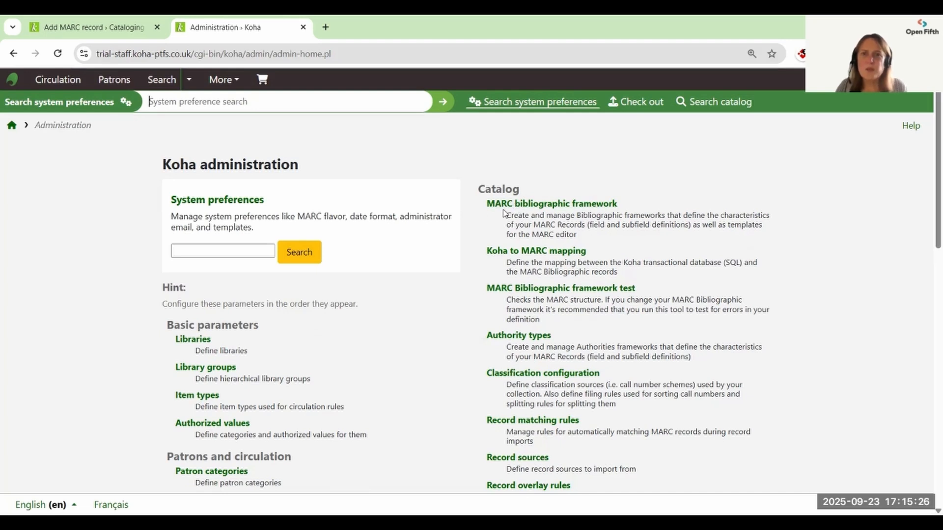
{"action": "left_click", "coordinate": [558, 208]}
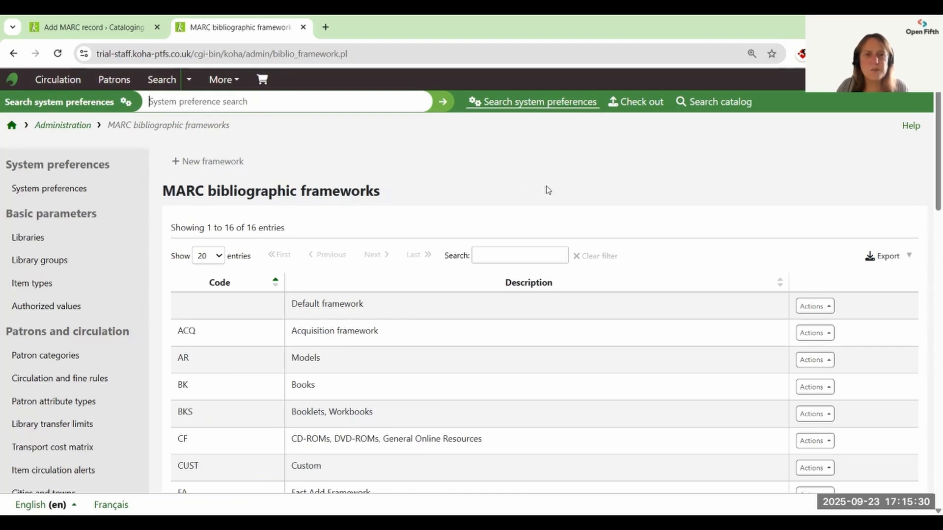
{"action": "scroll", "coordinate": [532, 186], "scroll_direction": "down", "scroll_amount": 1}
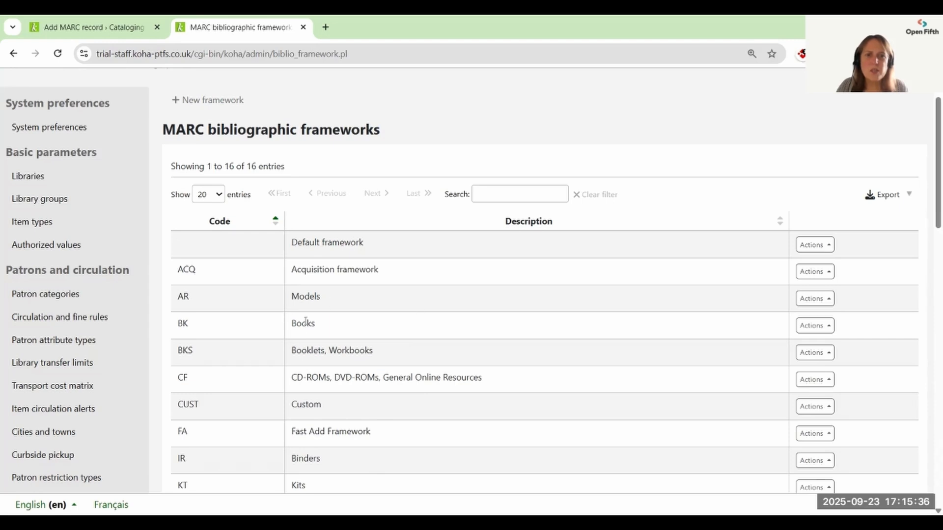
{"action": "left_click", "coordinate": [812, 328]}
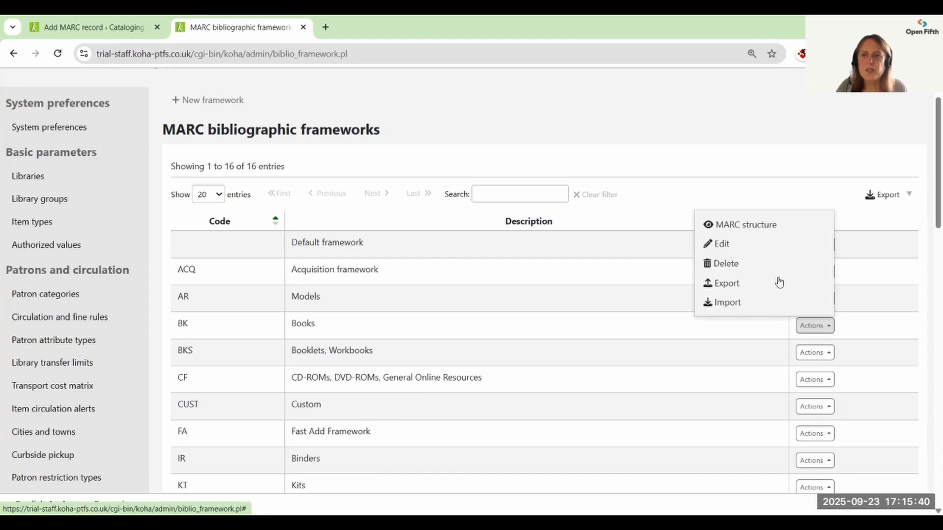
{"action": "left_click", "coordinate": [748, 225]}
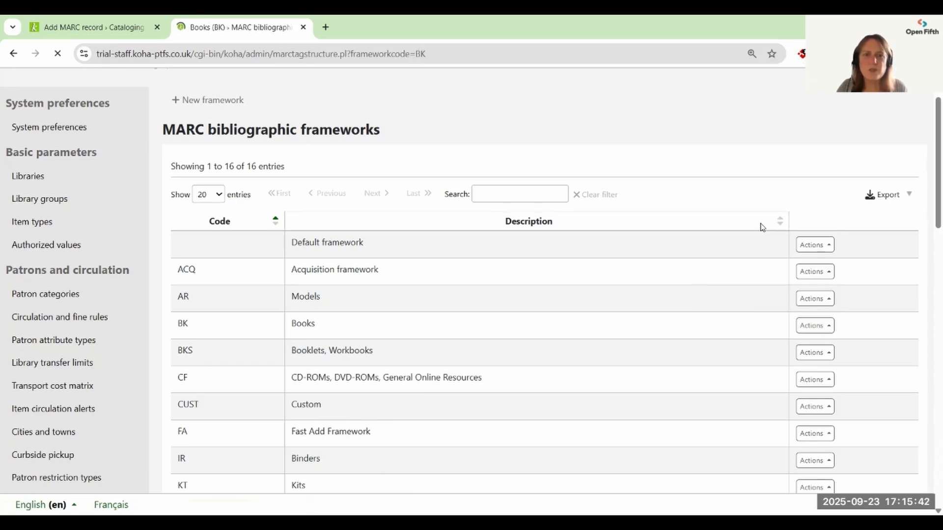
Step: Find tag 110 in the Books framework and open its subfields for editing
{"action": "scroll", "coordinate": [740, 221], "scroll_direction": "down", "scroll_amount": 1}
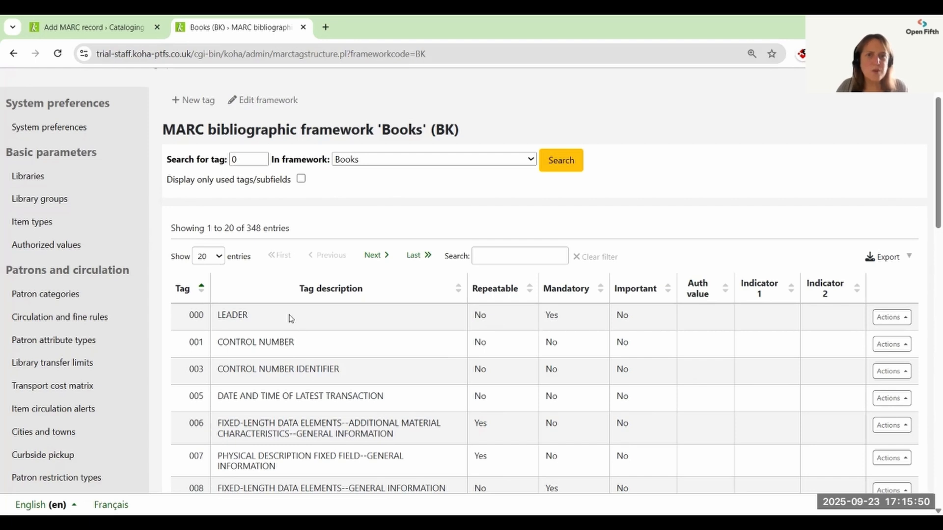
{"action": "left_click", "coordinate": [234, 160]}
{"action": "type", "text": "0"}
{"action": "key", "text": "BackSpace"}
{"action": "type", "text": "110"}
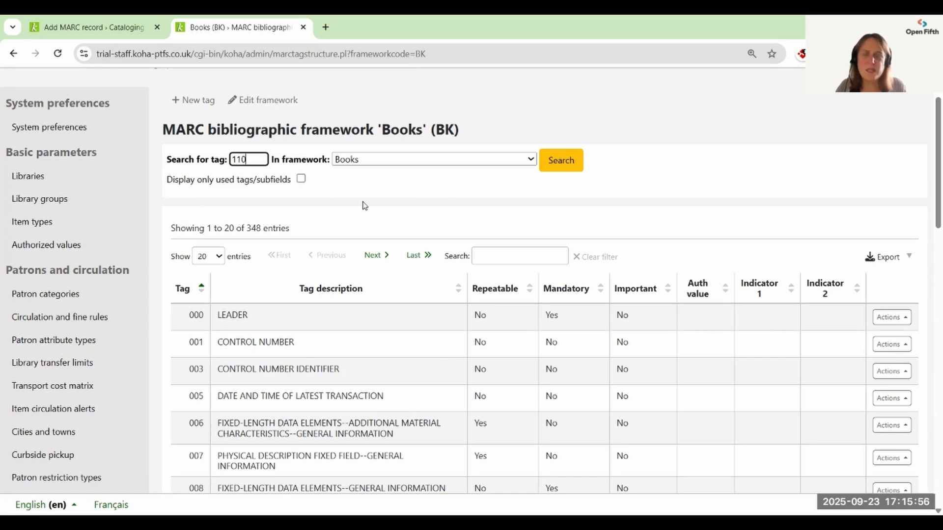
{"action": "key", "text": "Return"}
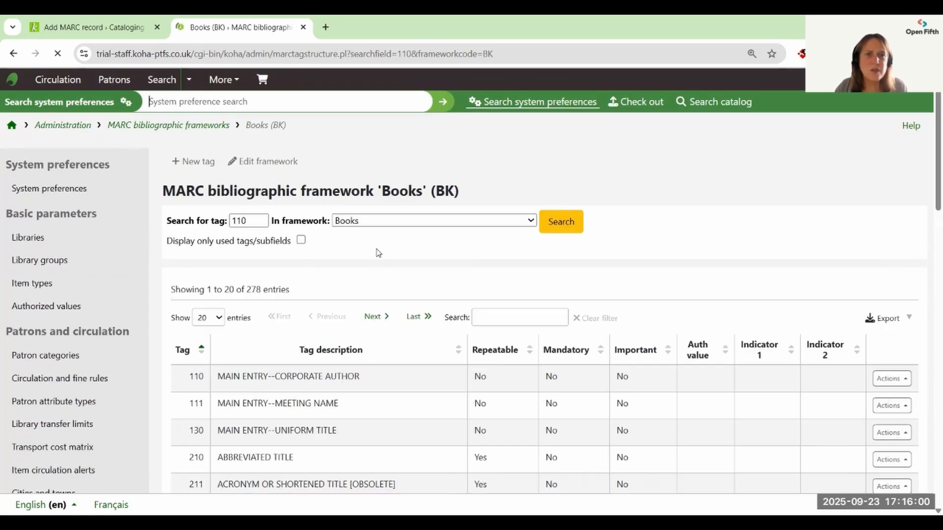
{"action": "scroll", "coordinate": [383, 314], "scroll_direction": "down", "scroll_amount": 1}
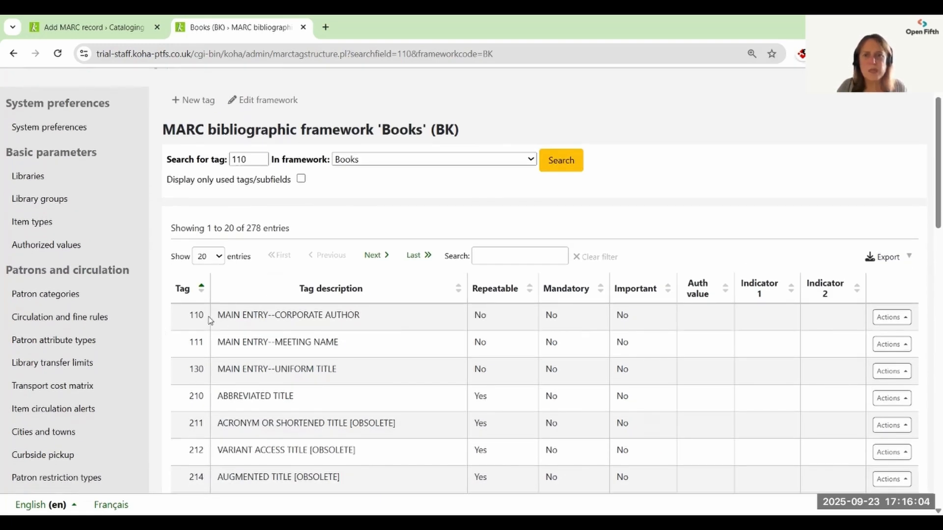
{"action": "left_click", "coordinate": [905, 318]}
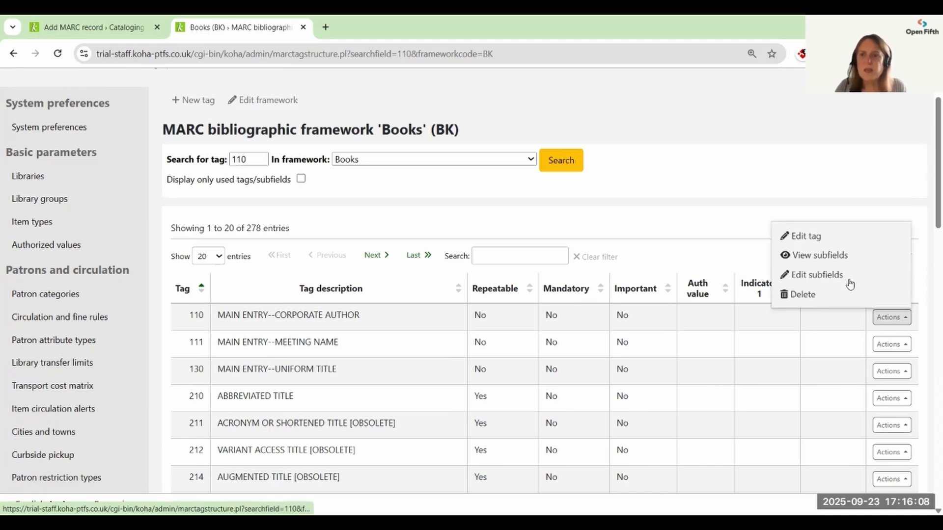
{"action": "left_click", "coordinate": [817, 275]}
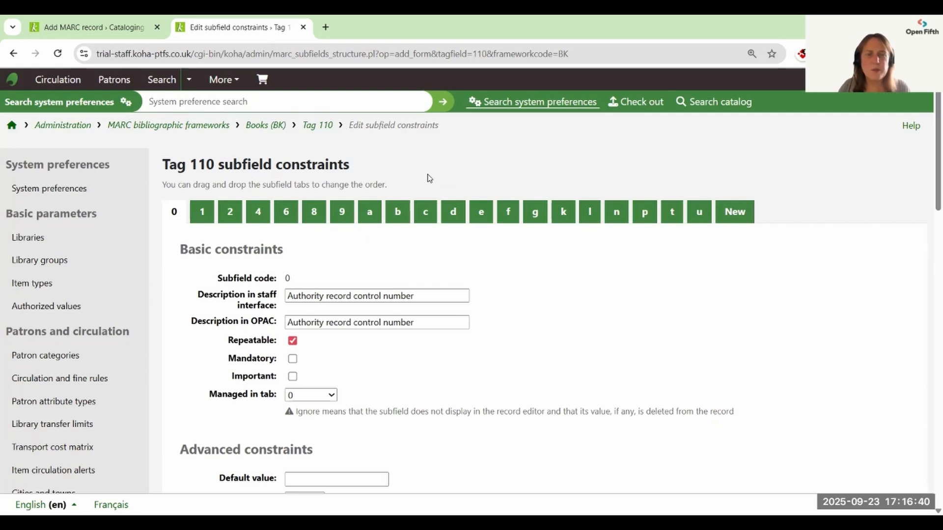
Step: Turn off Editor visibility for subfield a (Corporate author) of tag 110 and save the subfield constraints
{"action": "left_click", "coordinate": [371, 216]}
{"action": "left_click", "coordinate": [110, 30]}
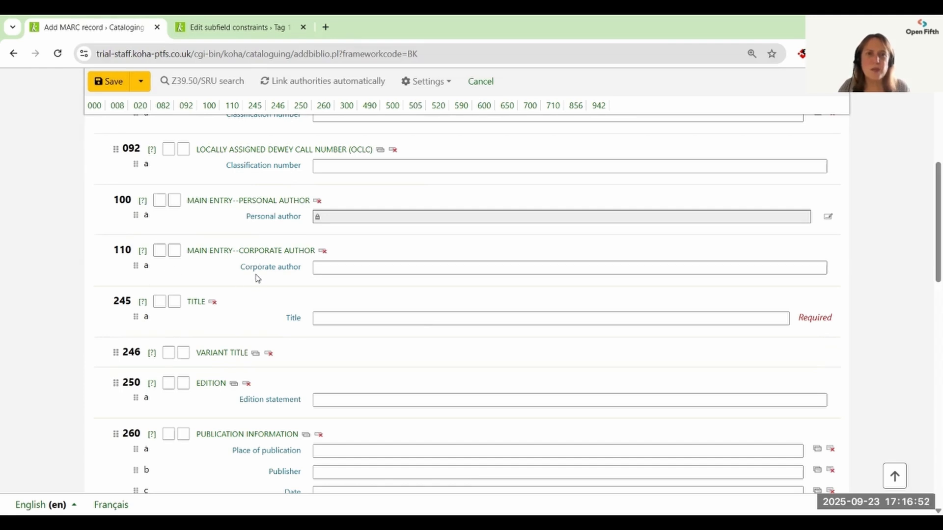
{"action": "left_click", "coordinate": [232, 29]}
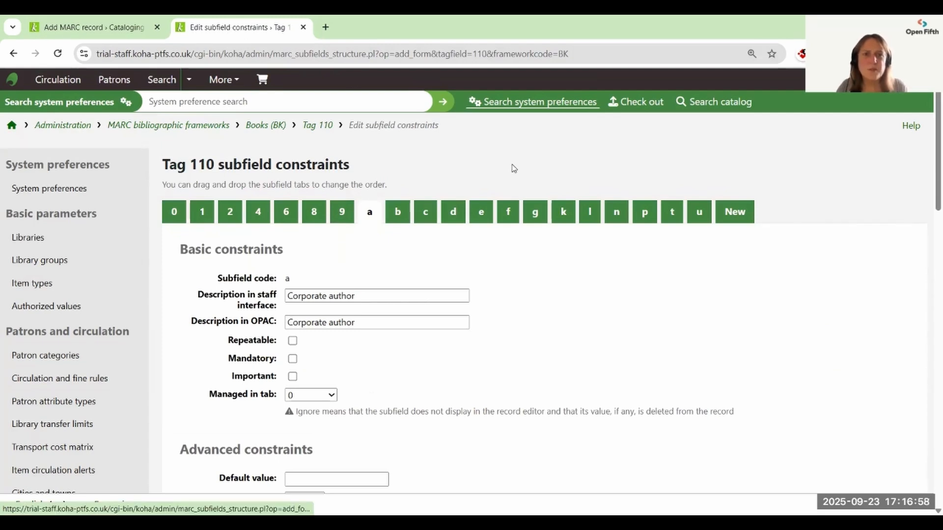
{"action": "scroll", "coordinate": [512, 165], "scroll_direction": "down", "scroll_amount": 1}
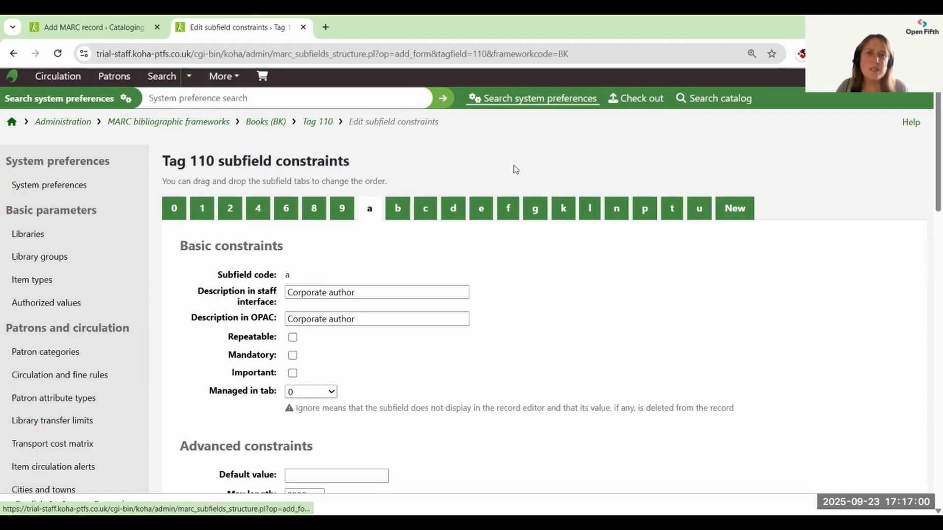
{"action": "scroll", "coordinate": [515, 169], "scroll_direction": "down", "scroll_amount": 2}
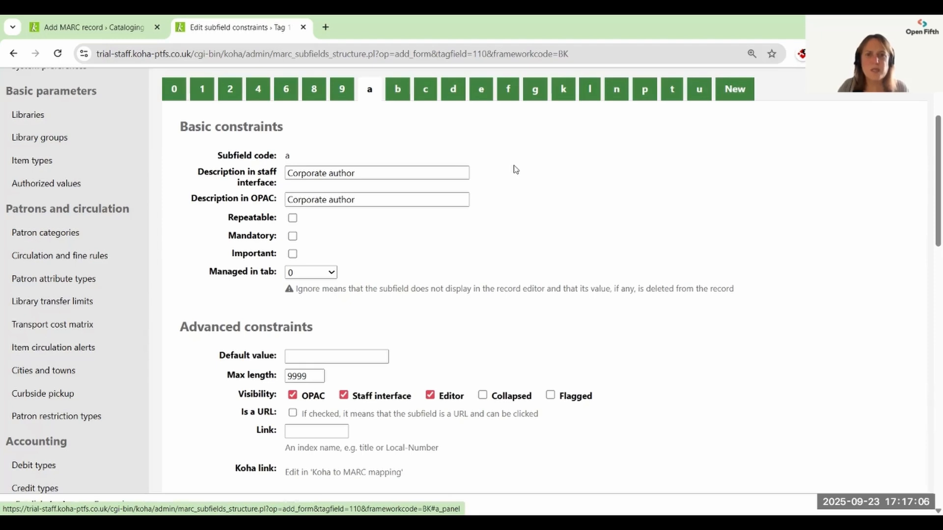
{"action": "left_click", "coordinate": [430, 396]}
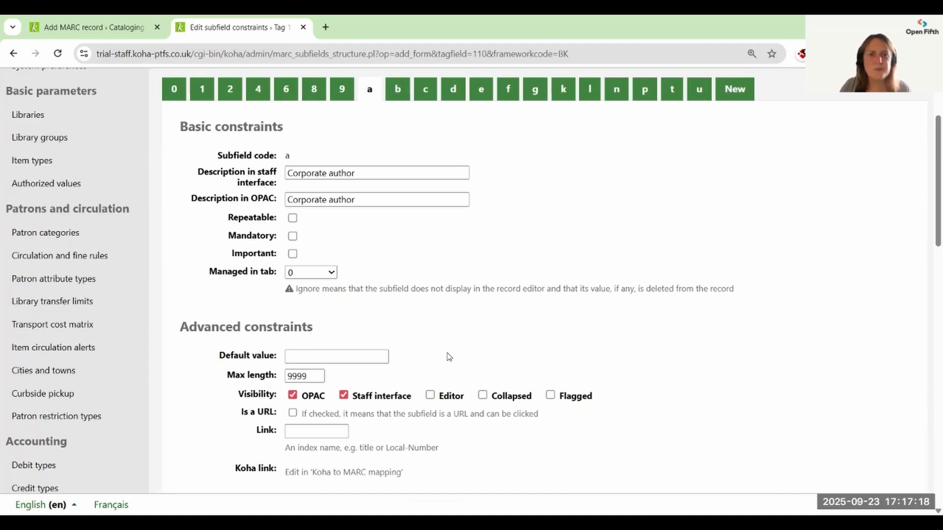
{"action": "scroll", "coordinate": [442, 358], "scroll_direction": "down", "scroll_amount": 6}
{"action": "left_click", "coordinate": [203, 328]}
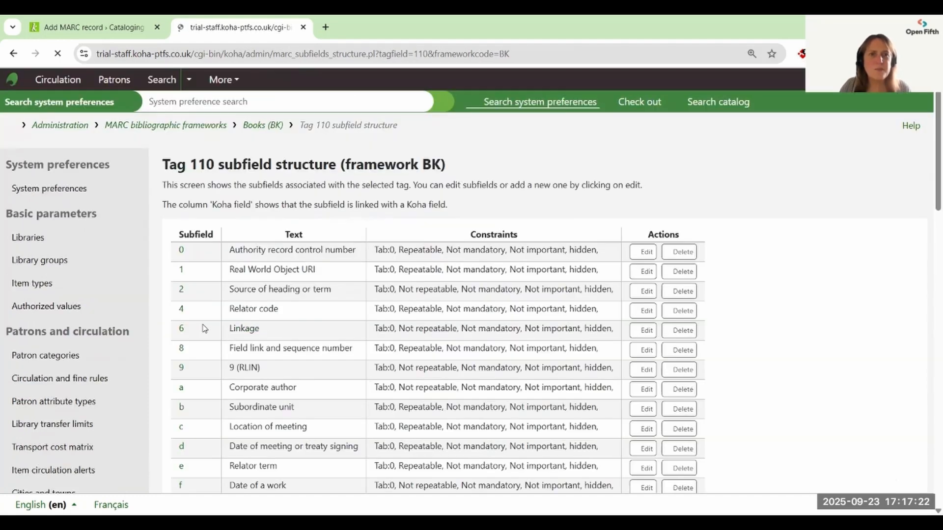
Step: Reload the new Books record form and check the area around fields 100 and 245 for the corporate author field
{"action": "left_click", "coordinate": [107, 28]}
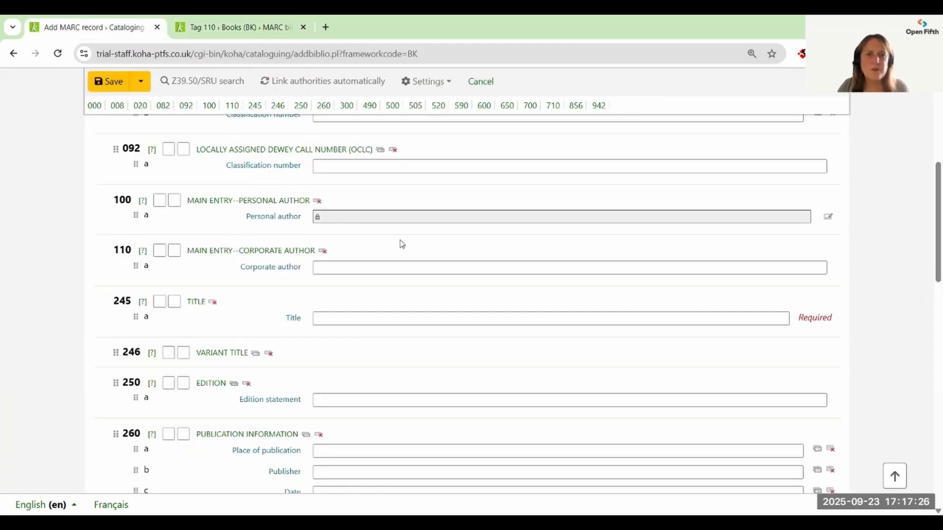
{"action": "left_click", "coordinate": [58, 54]}
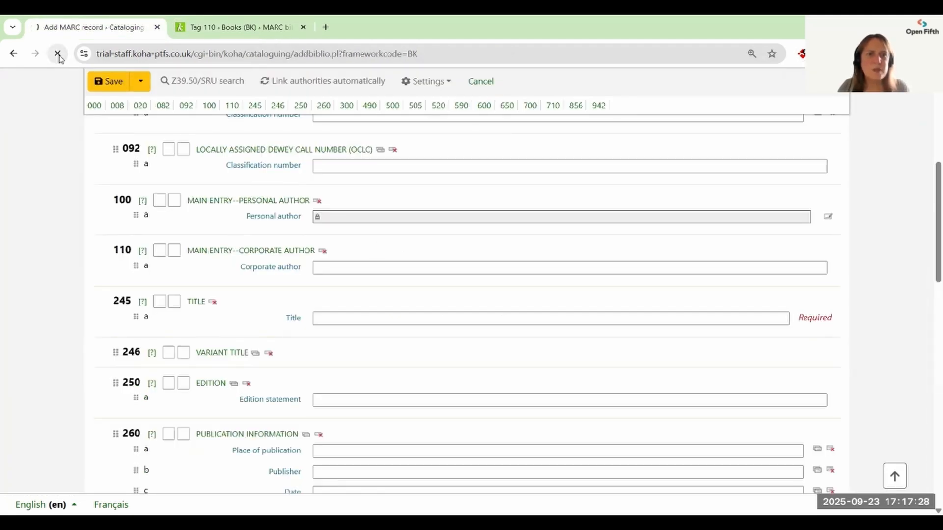
{"action": "scroll", "coordinate": [406, 212], "scroll_direction": "down", "scroll_amount": 5}
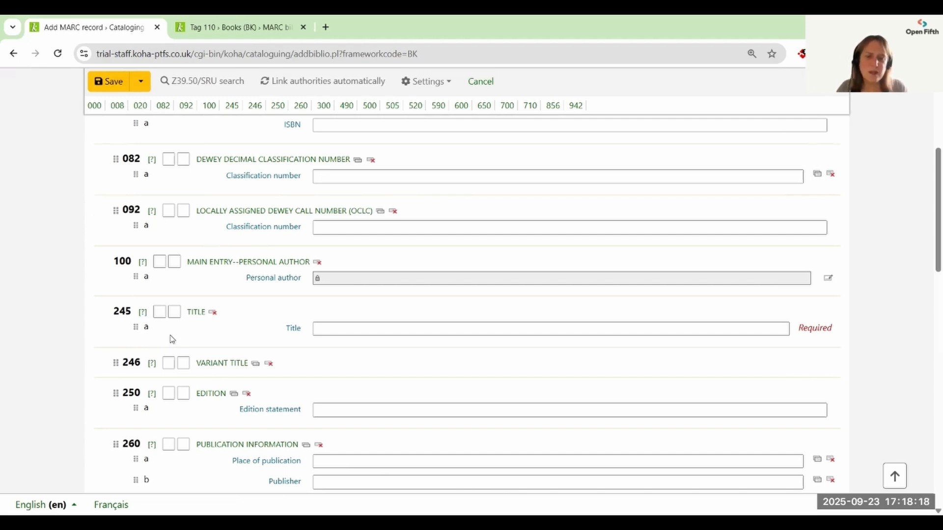
Step: Open the MARC 21 documentation for field 245, examine subfield codes $a, $b and $c, and close the page
{"action": "left_click", "coordinate": [143, 315]}
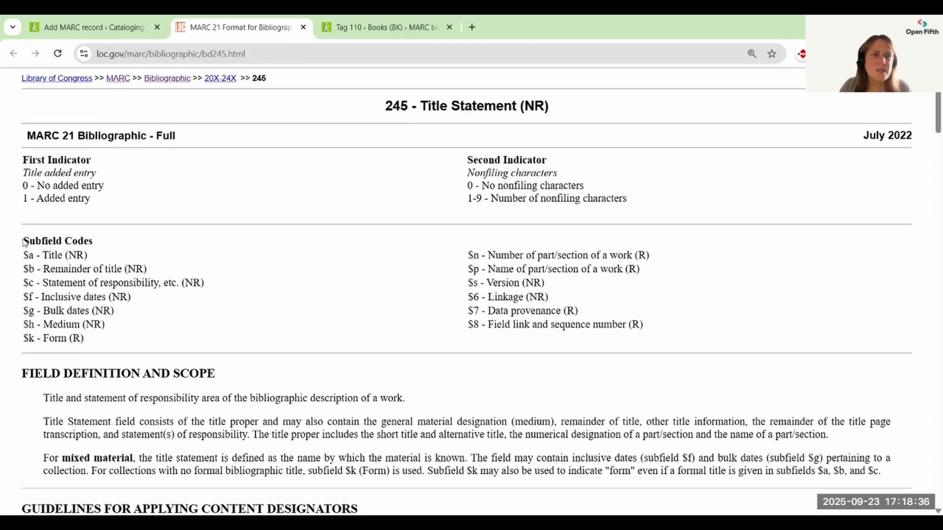
{"action": "triple_click", "coordinate": [45, 239]}
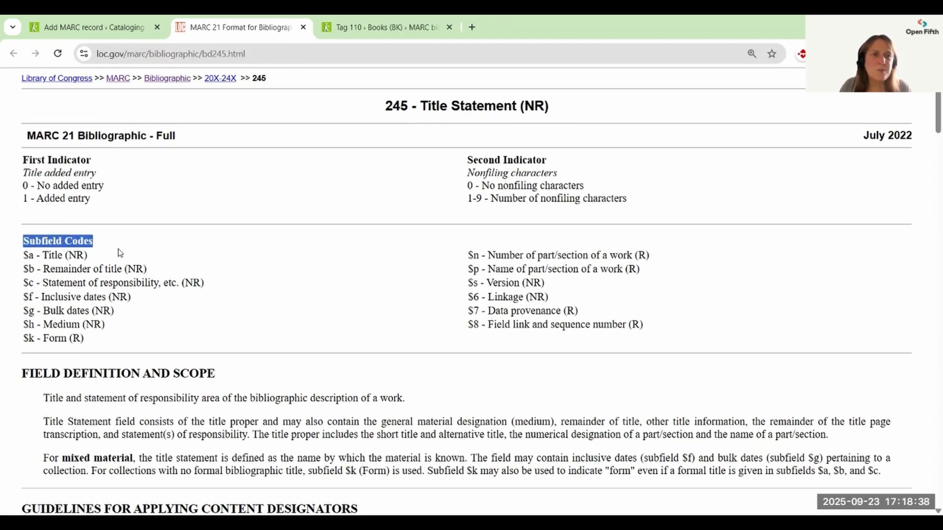
{"action": "left_click", "coordinate": [22, 259]}
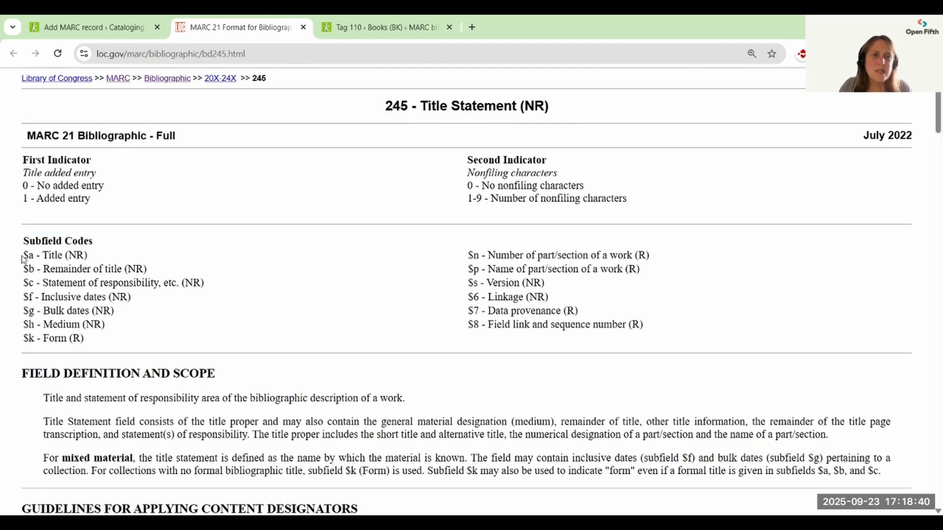
{"action": "left_click_drag", "start_coordinate": [23, 259], "coordinate": [33, 256]}
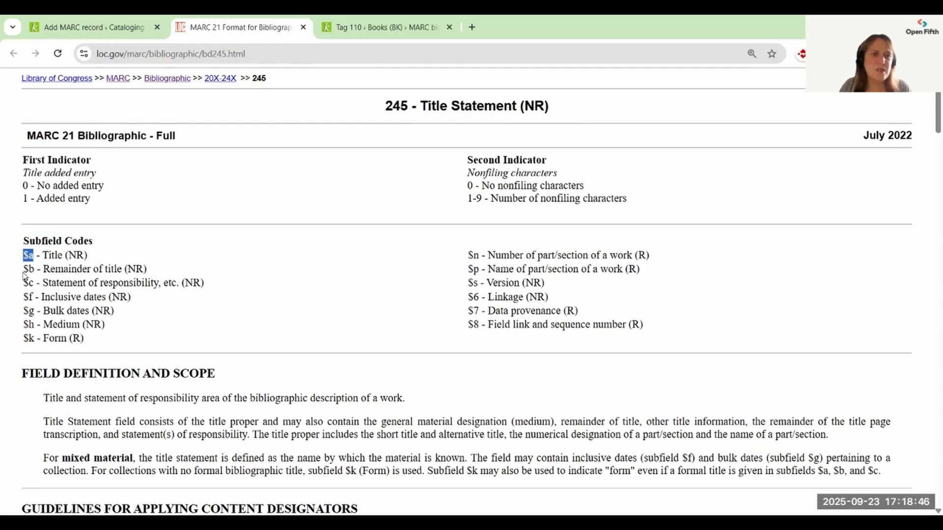
{"action": "left_click", "coordinate": [24, 269]}
{"action": "left_click_drag", "start_coordinate": [24, 269], "coordinate": [126, 277]}
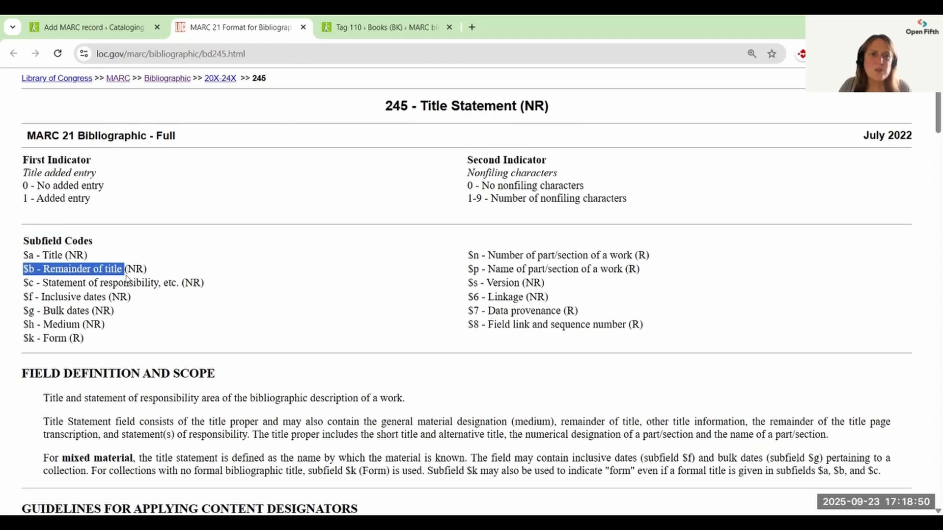
{"action": "left_click_drag", "start_coordinate": [24, 283], "coordinate": [165, 287]}
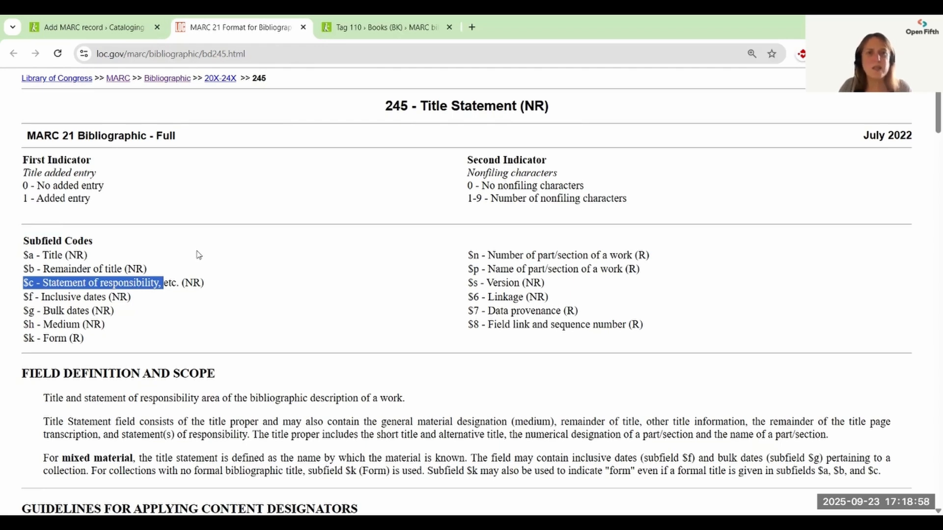
{"action": "left_click", "coordinate": [303, 27]}
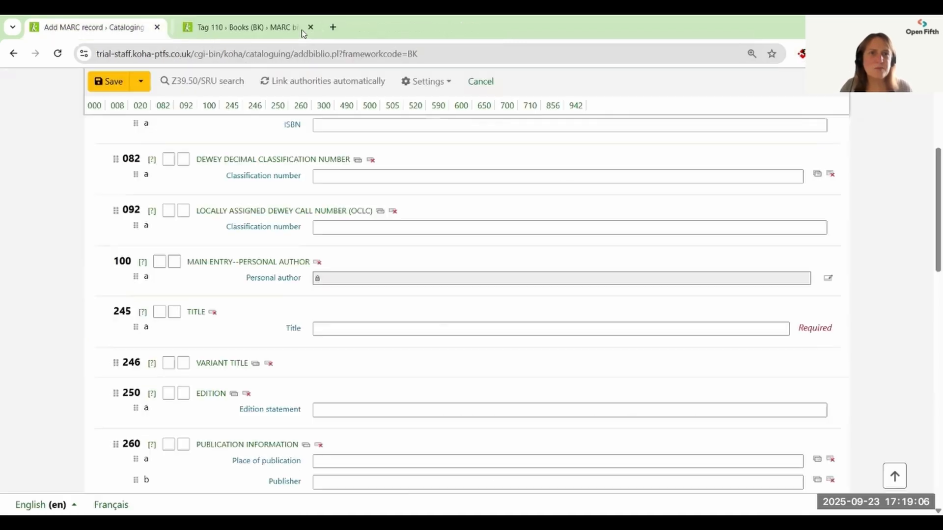
Step: Return to the tag 110 subfield structure page and leave it for the Books framework's tag list
{"action": "left_click", "coordinate": [237, 28]}
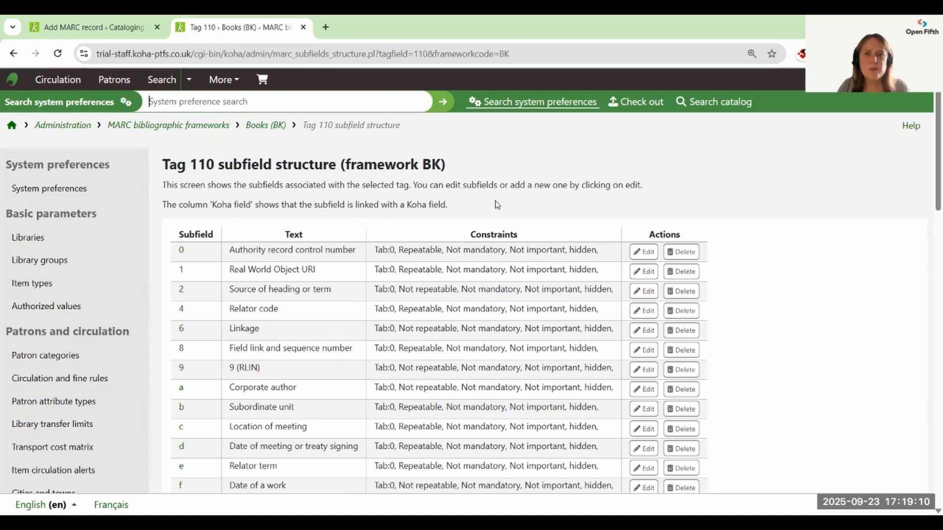
{"action": "scroll", "coordinate": [476, 205], "scroll_direction": "down", "scroll_amount": 6}
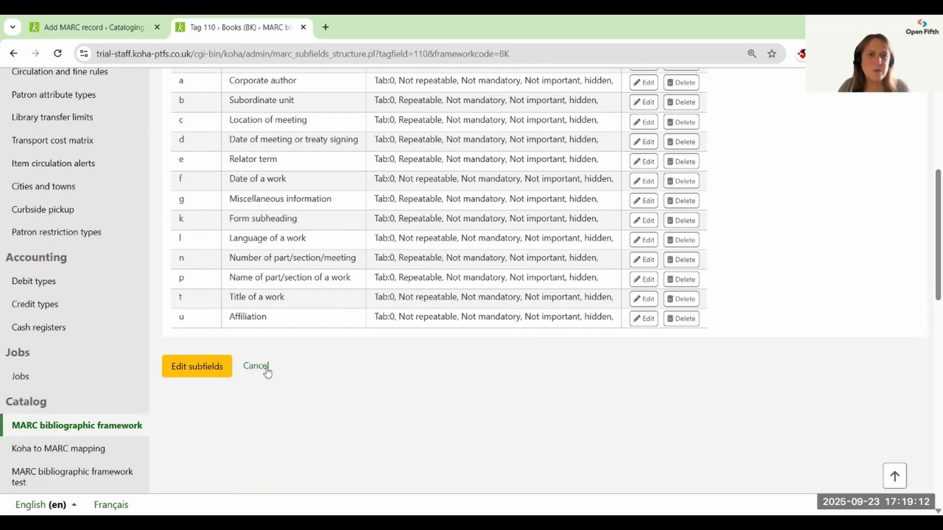
{"action": "left_click", "coordinate": [264, 369]}
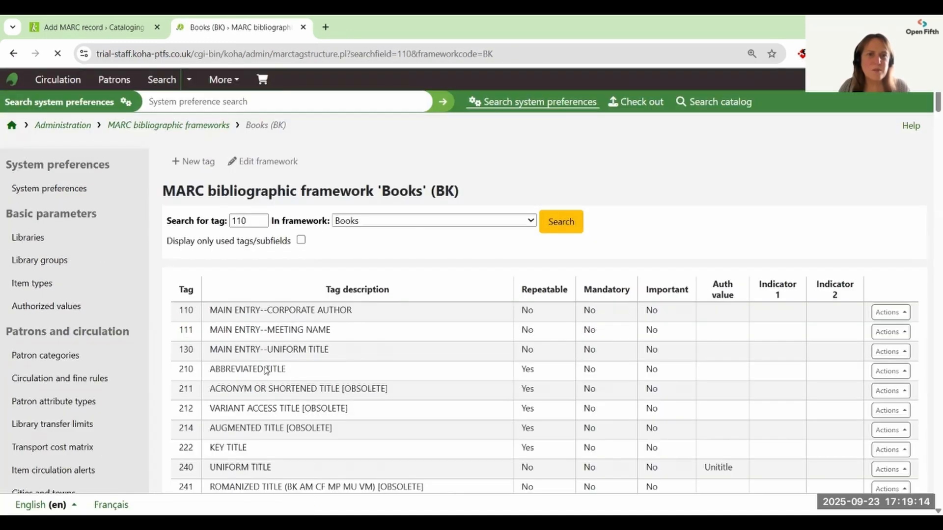
Step: Search the Books framework for tag 245 and open the subfields of the Title tag for editing
{"action": "left_click", "coordinate": [262, 222]}
{"action": "key", "text": "BackSpace"}
{"action": "key", "text": "BackSpace"}
{"action": "key", "text": "BackSpace"}
{"action": "type", "text": "245"}
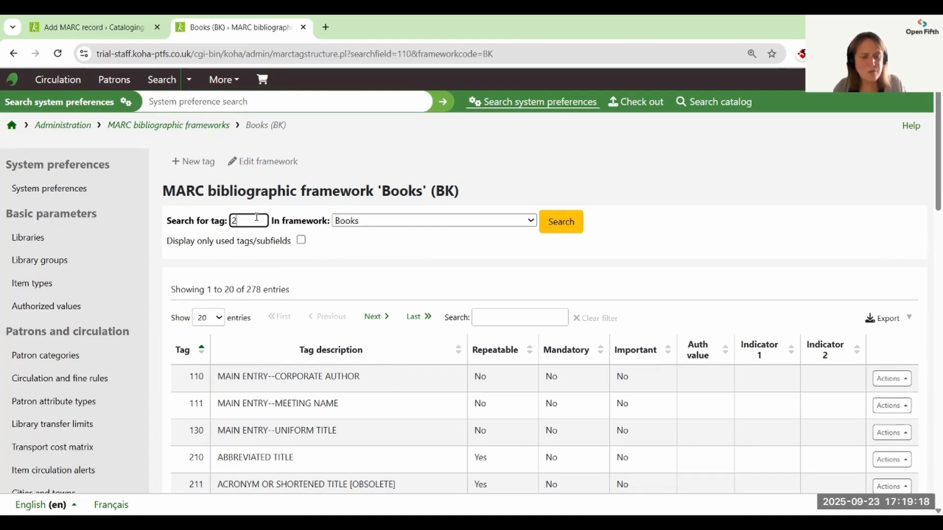
{"action": "key", "text": "Return"}
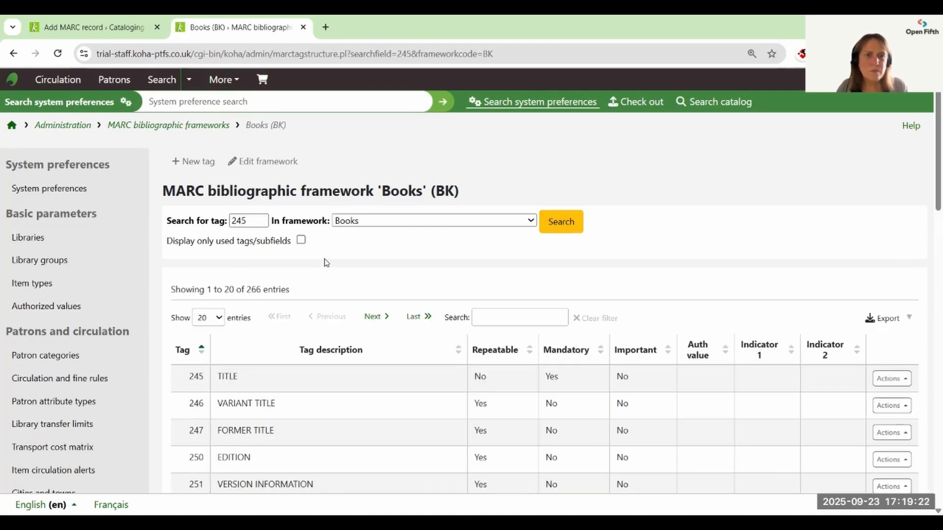
{"action": "scroll", "coordinate": [326, 260], "scroll_direction": "down", "scroll_amount": 2}
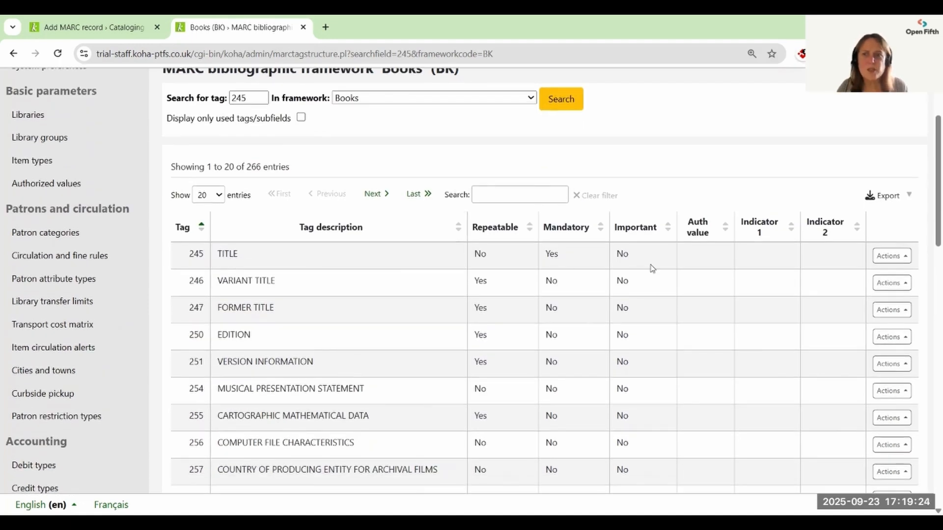
{"action": "left_click", "coordinate": [906, 262]}
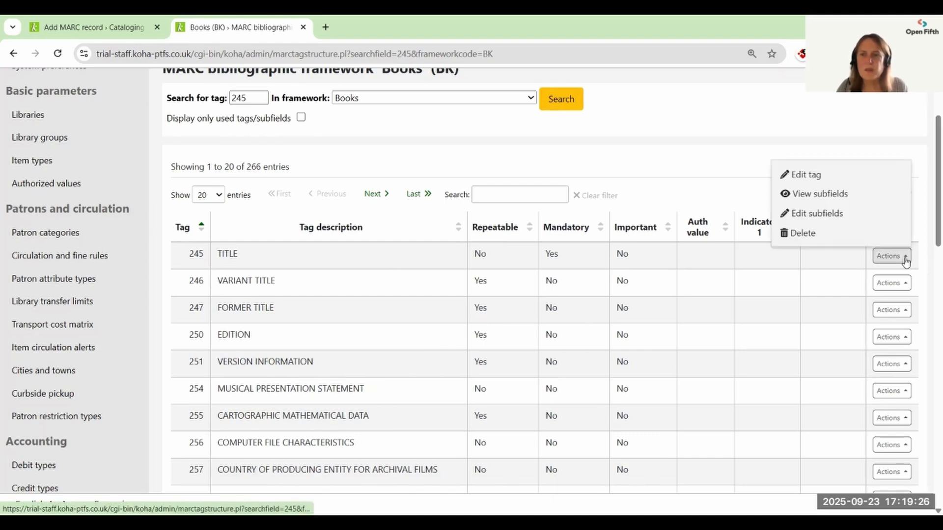
{"action": "left_click", "coordinate": [823, 219]}
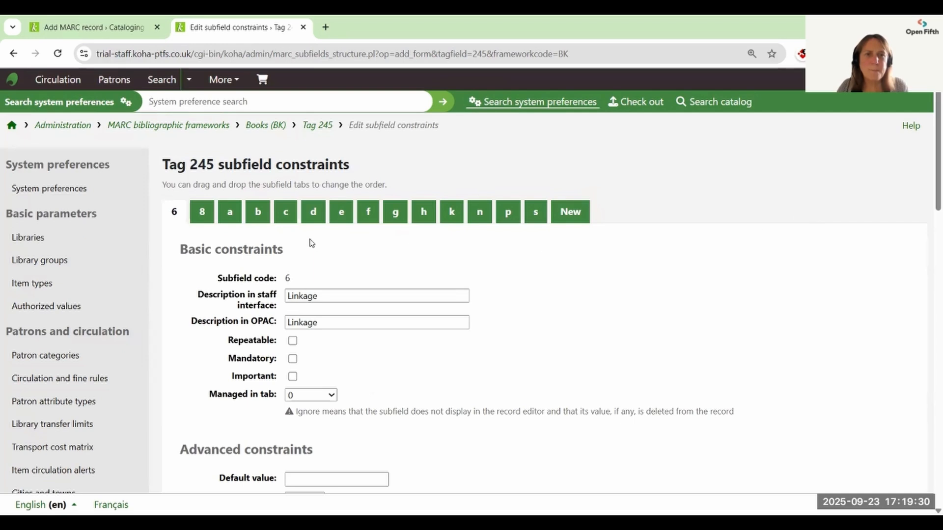
Step: Check subfield a of tag 245 and turn on Editor visibility for subfields b (Subtitle) and c (Statement of responsibility, etc)
{"action": "left_click", "coordinate": [230, 217]}
{"action": "scroll", "coordinate": [442, 261], "scroll_direction": "down", "scroll_amount": 3}
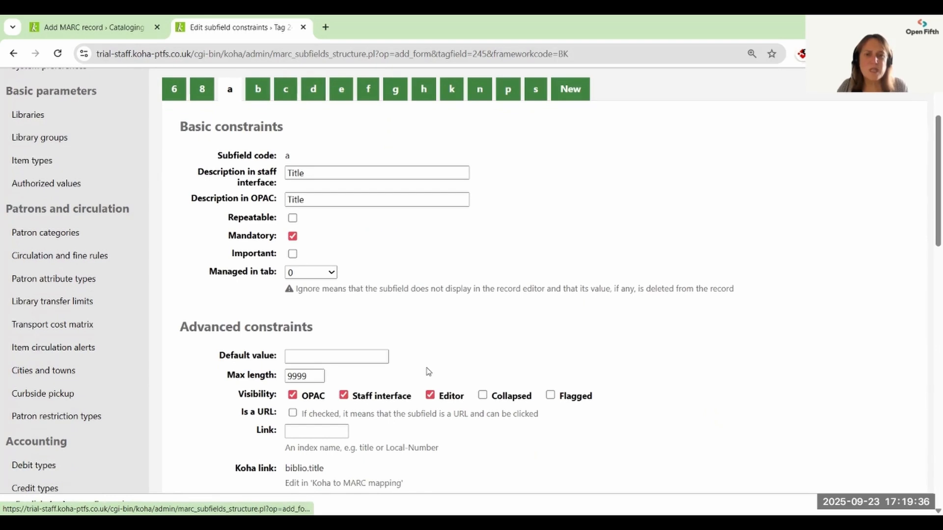
{"action": "left_click", "coordinate": [258, 91]}
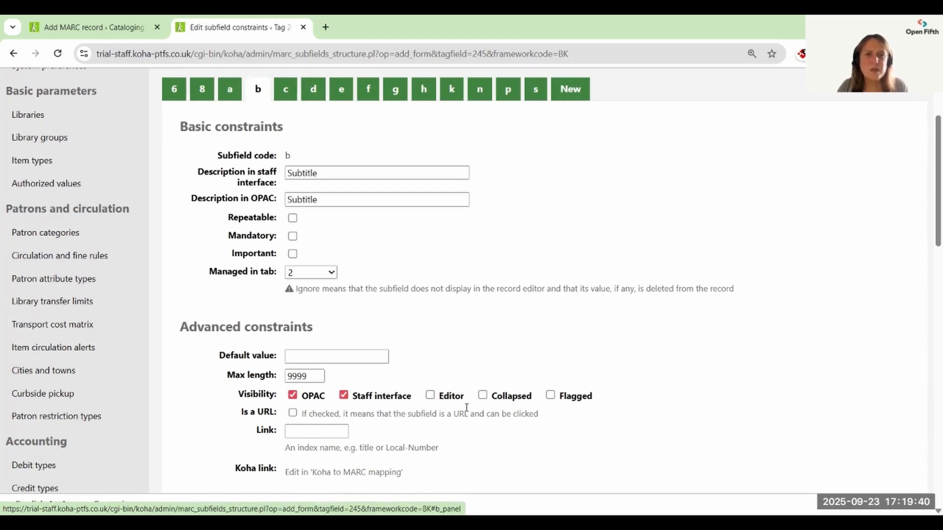
{"action": "left_click", "coordinate": [430, 395]}
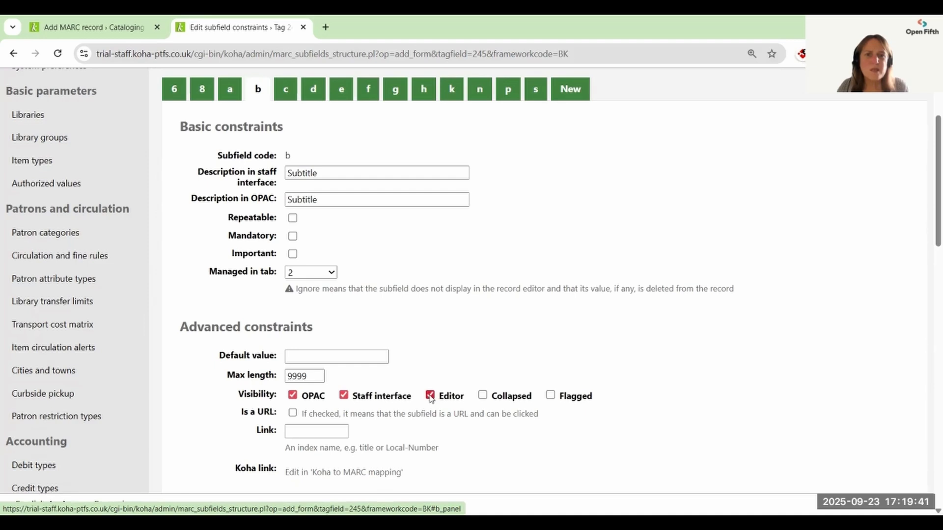
{"action": "left_click", "coordinate": [287, 96]}
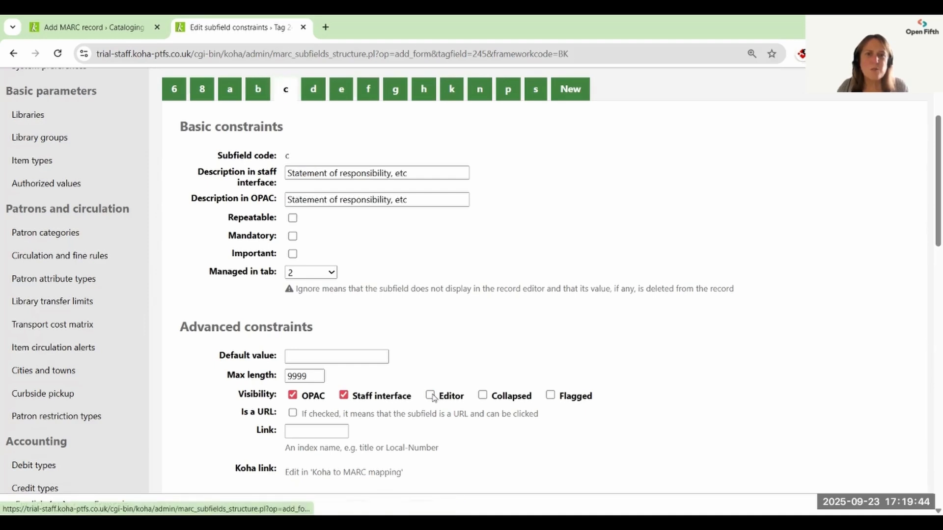
{"action": "left_click", "coordinate": [430, 396]}
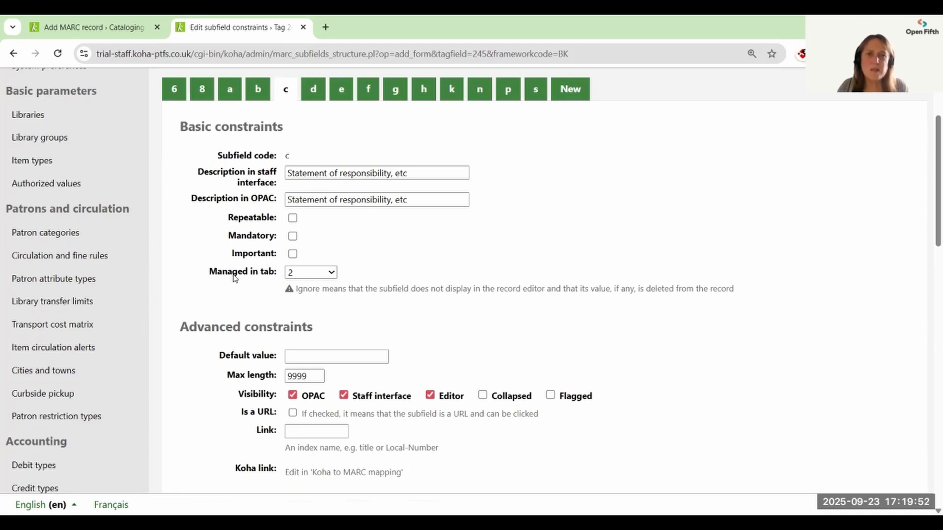
Step: Set subfields c and b of tag 245 to be managed in tab 0, matching subfield a, and save the subfield constraints
{"action": "left_click", "coordinate": [302, 276]}
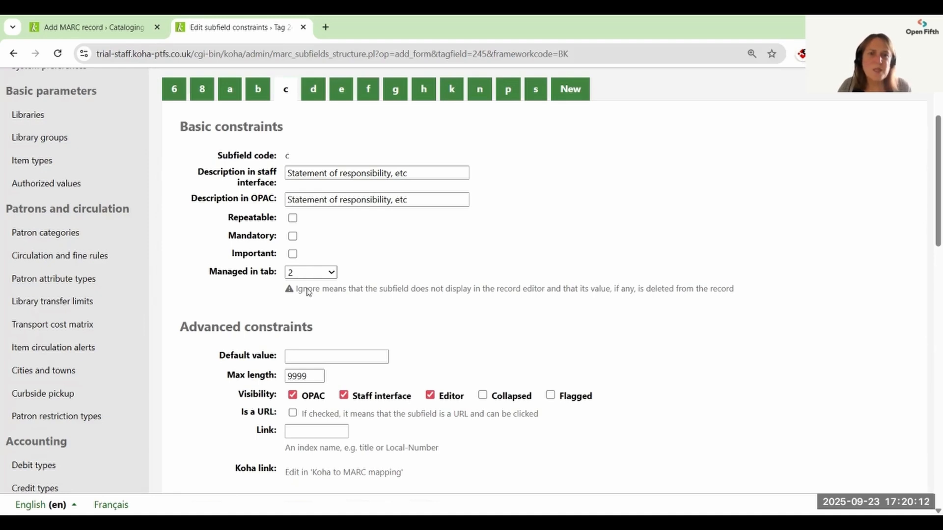
{"action": "left_click", "coordinate": [313, 307]}
{"action": "left_click", "coordinate": [258, 90]}
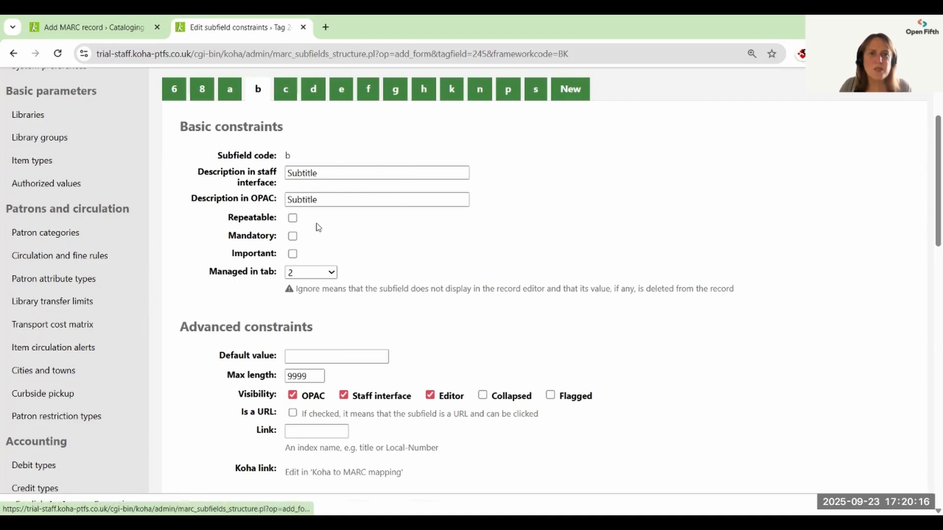
{"action": "left_click", "coordinate": [311, 276]}
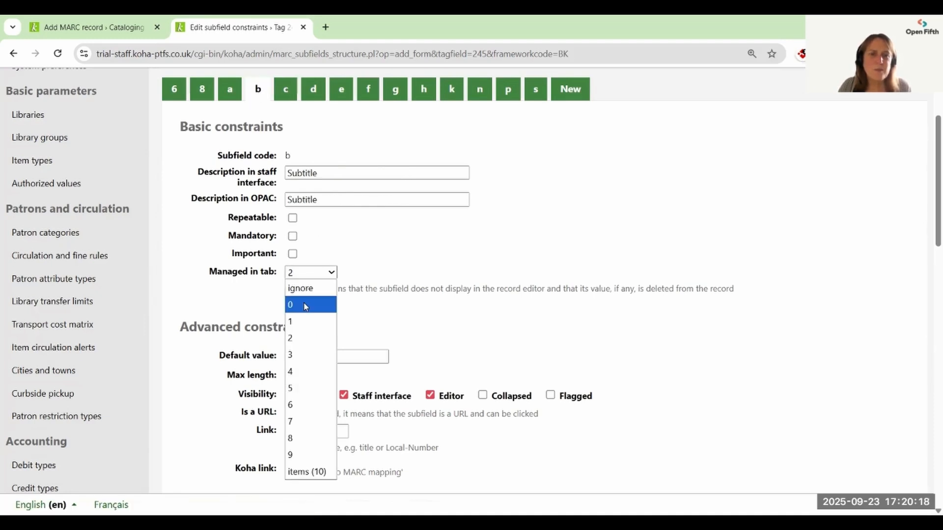
{"action": "left_click", "coordinate": [230, 93]}
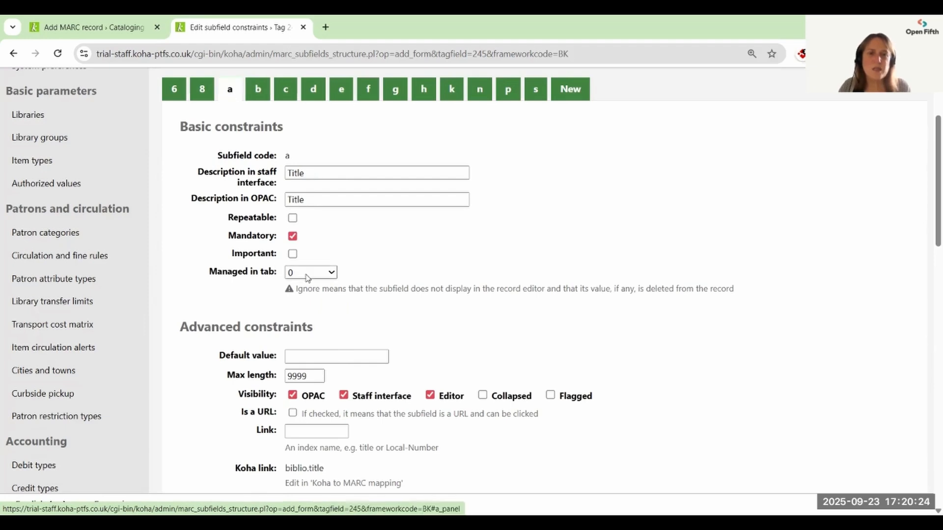
{"action": "scroll", "coordinate": [343, 300], "scroll_direction": "down", "scroll_amount": 6}
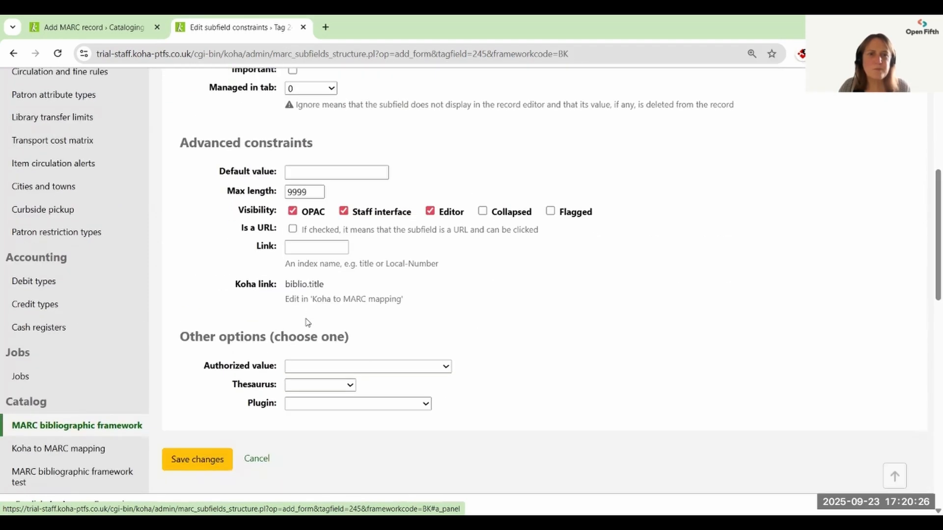
{"action": "left_click", "coordinate": [212, 340]}
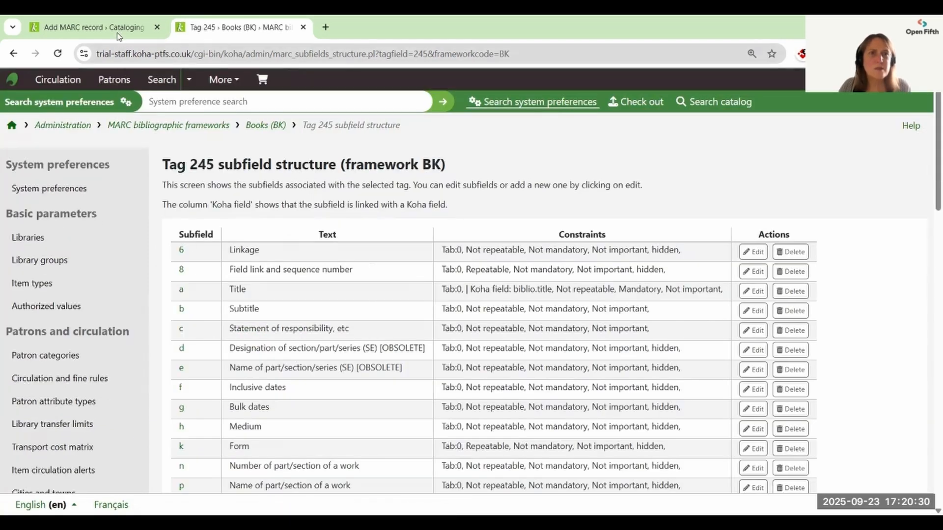
Step: Reload the new Books record form and check field 245 for the subtitle and statement of responsibility subfields
{"action": "left_click", "coordinate": [114, 28]}
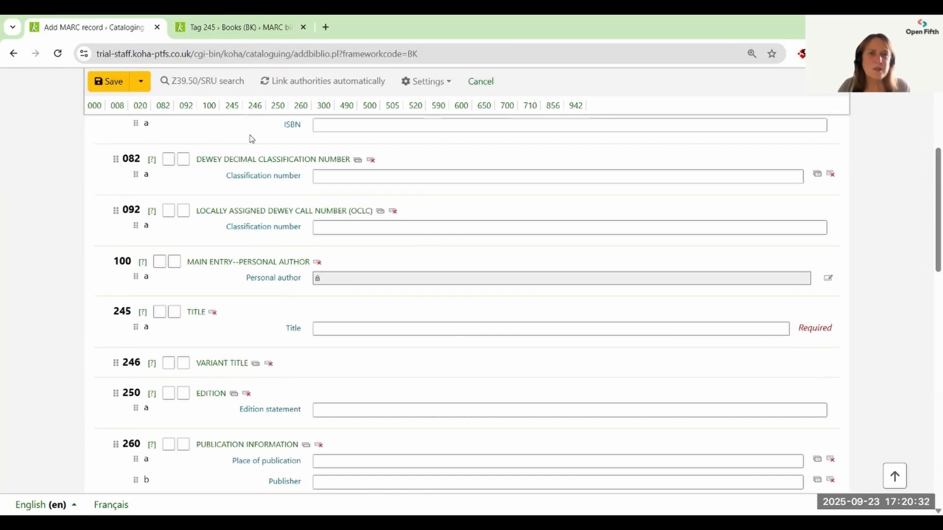
{"action": "left_click", "coordinate": [58, 54]}
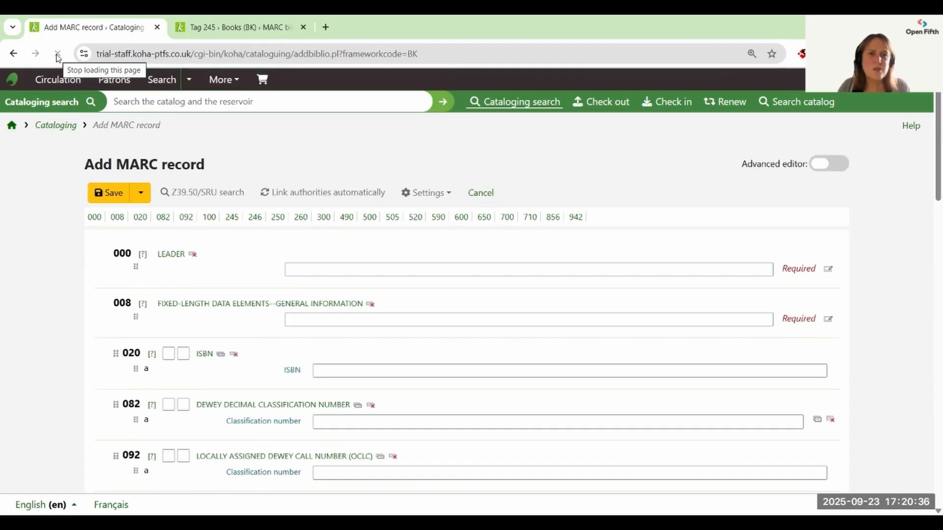
{"action": "scroll", "coordinate": [410, 247], "scroll_direction": "down", "scroll_amount": 7}
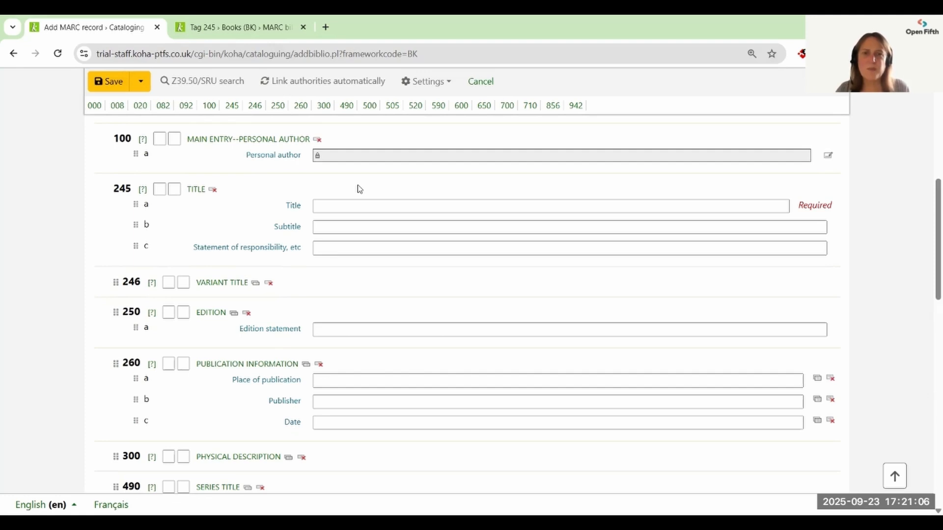
Step: Review the tag 245 subfield structure, open that page's help, and view the manual section on MARC bibliographic frameworks
{"action": "left_click", "coordinate": [269, 28]}
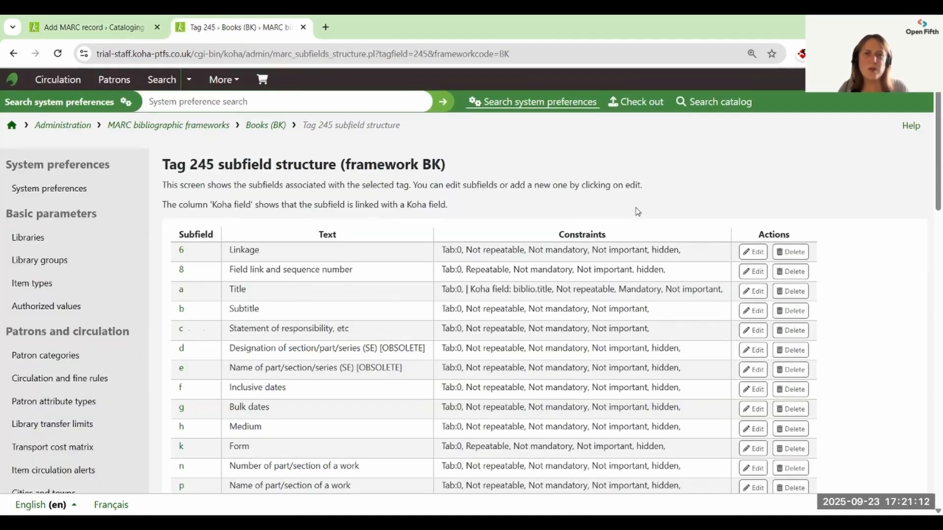
{"action": "scroll", "coordinate": [639, 211], "scroll_direction": "down", "scroll_amount": 1}
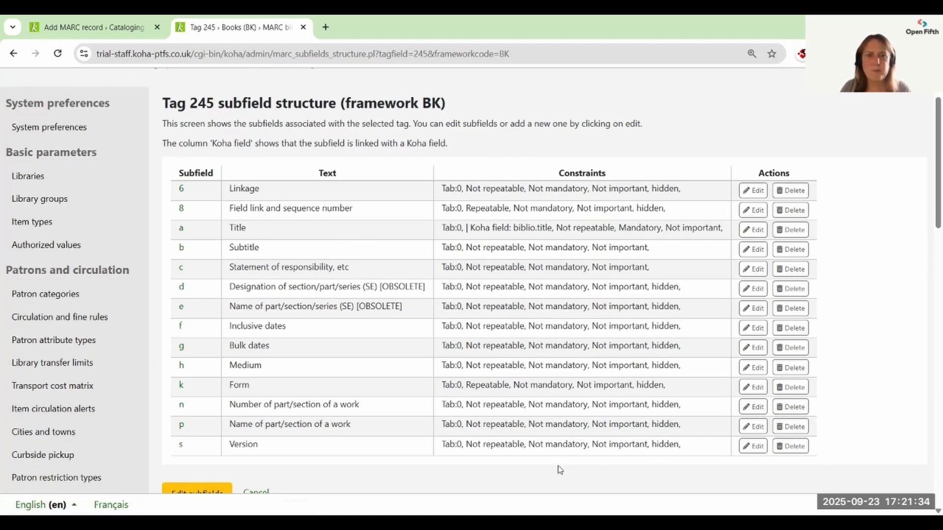
{"action": "scroll", "coordinate": [490, 481], "scroll_direction": "down", "scroll_amount": 1}
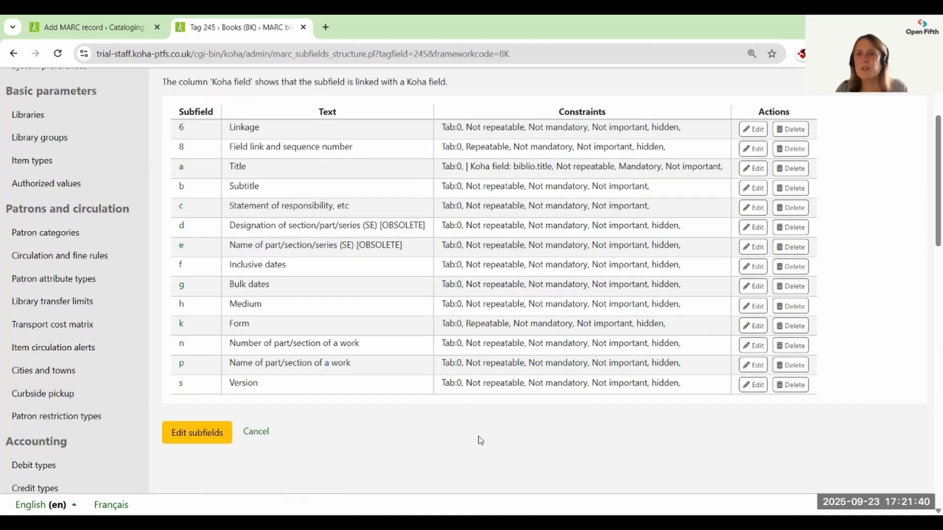
{"action": "scroll", "coordinate": [597, 481], "scroll_direction": "up", "scroll_amount": 1}
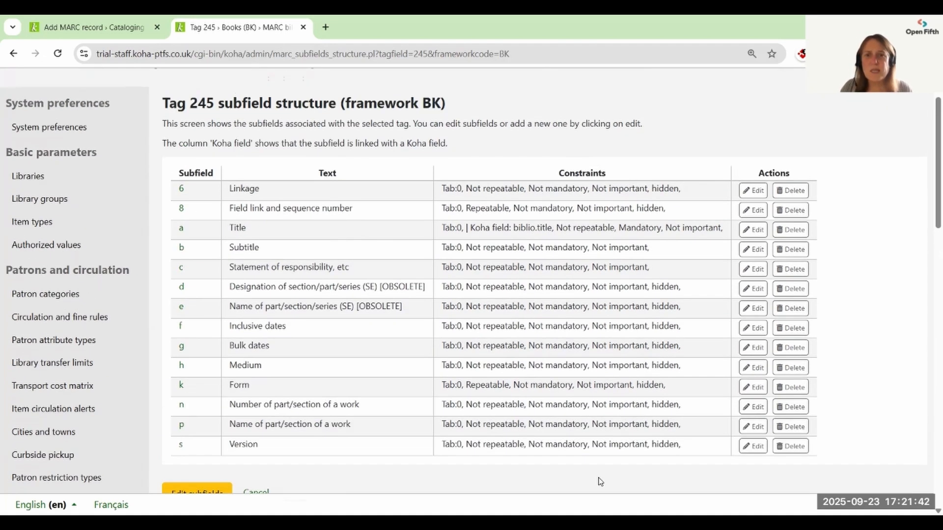
{"action": "scroll", "coordinate": [866, 378], "scroll_direction": "up", "scroll_amount": 1}
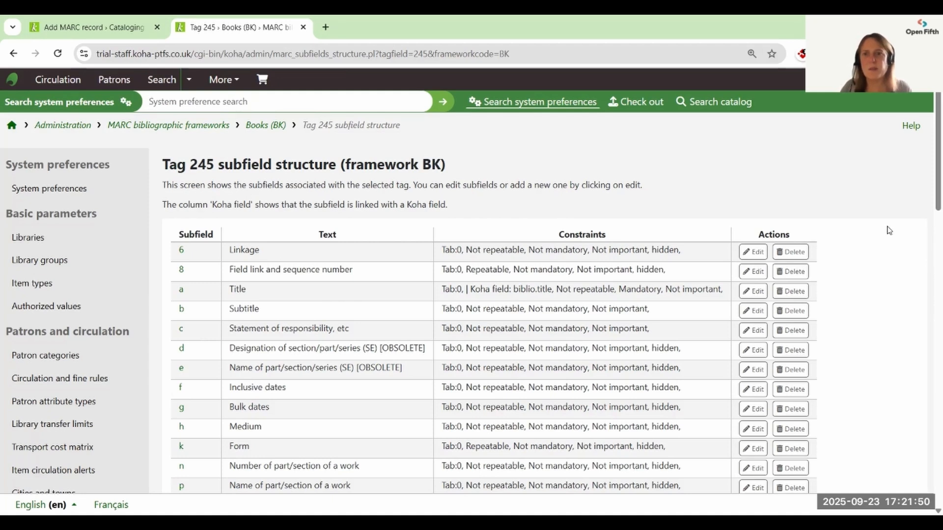
{"action": "left_click", "coordinate": [910, 127]}
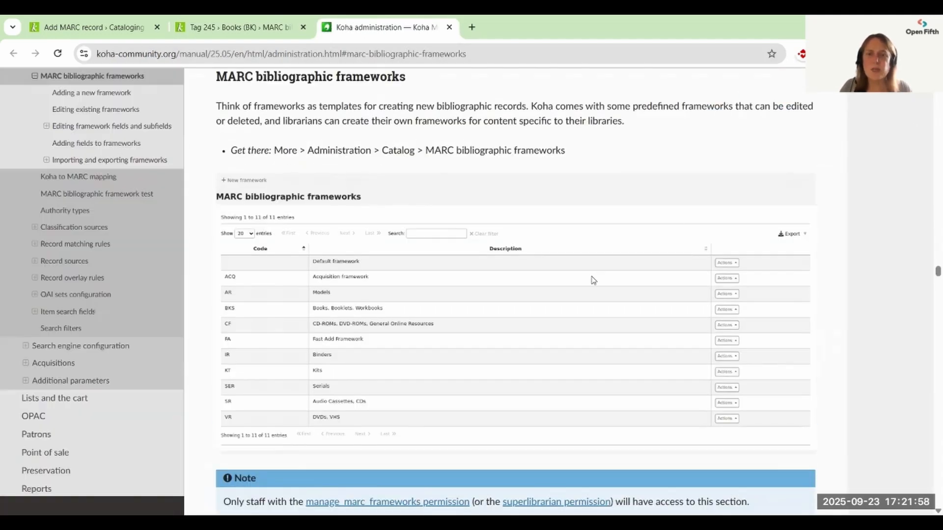
{"action": "scroll", "coordinate": [583, 298], "scroll_direction": "down", "scroll_amount": 1}
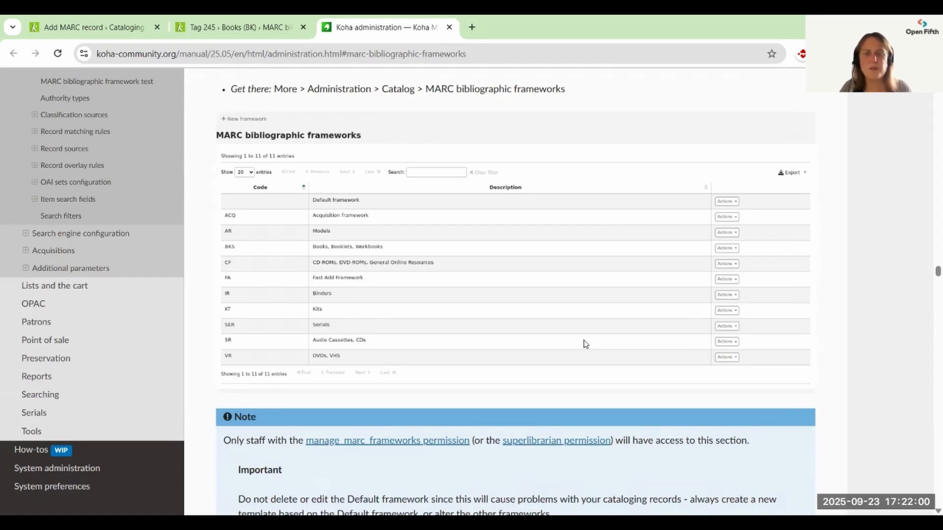
{"action": "scroll", "coordinate": [585, 344], "scroll_direction": "up", "scroll_amount": 1}
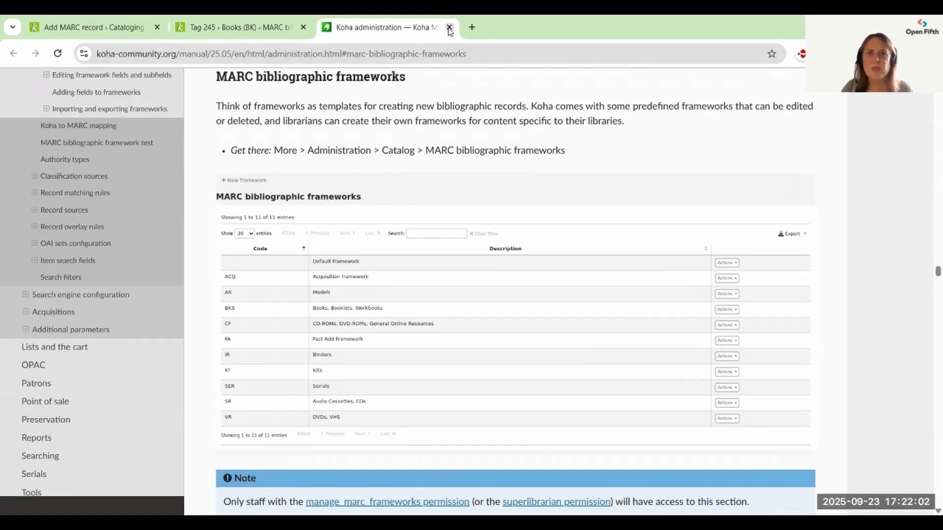